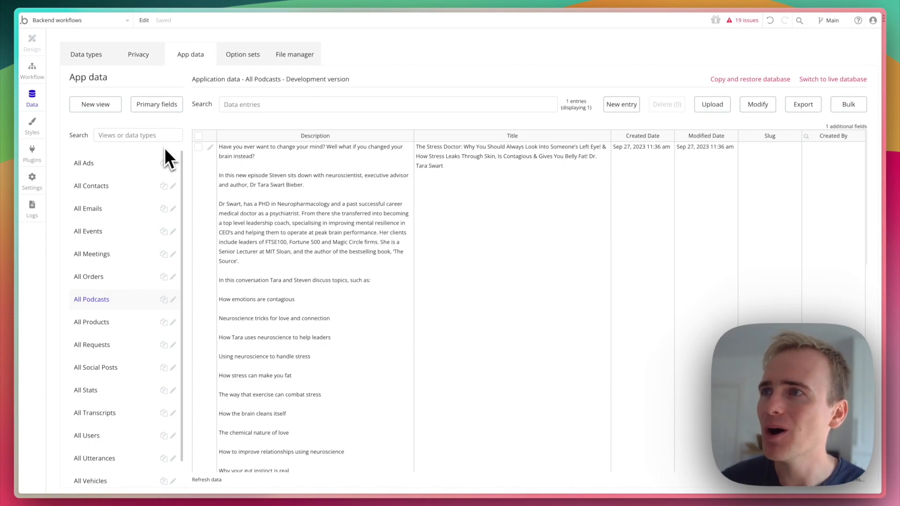
Add another API to the API Connector plugin and name it 'Zapier'
left_click(36, 154)
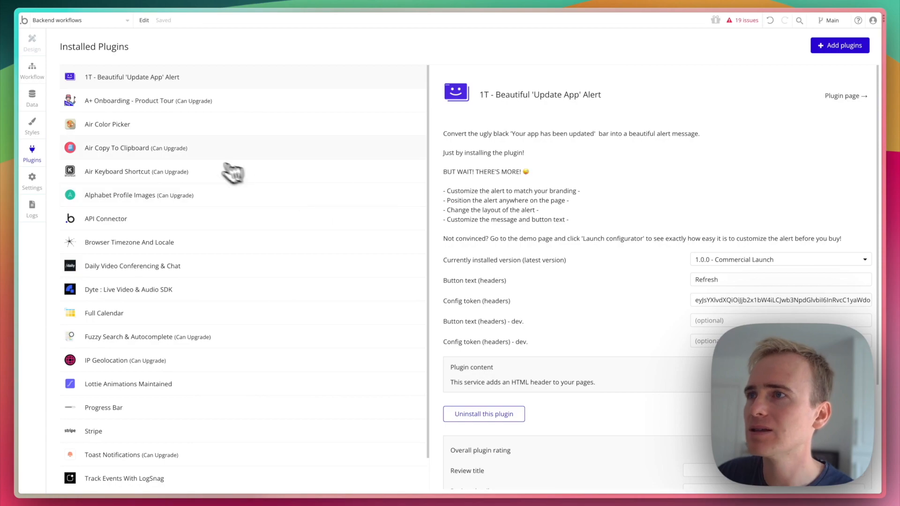
left_click(162, 221)
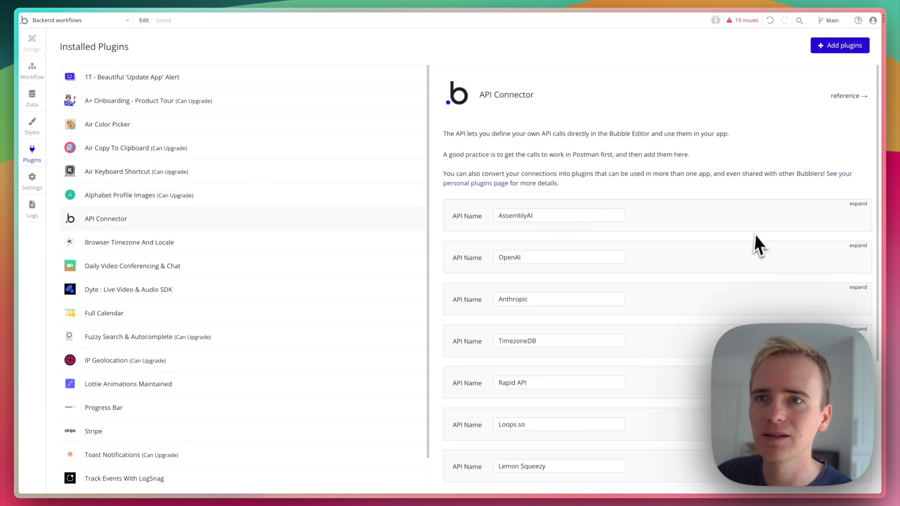
scroll(717, 281, "down", 4)
left_click(480, 367)
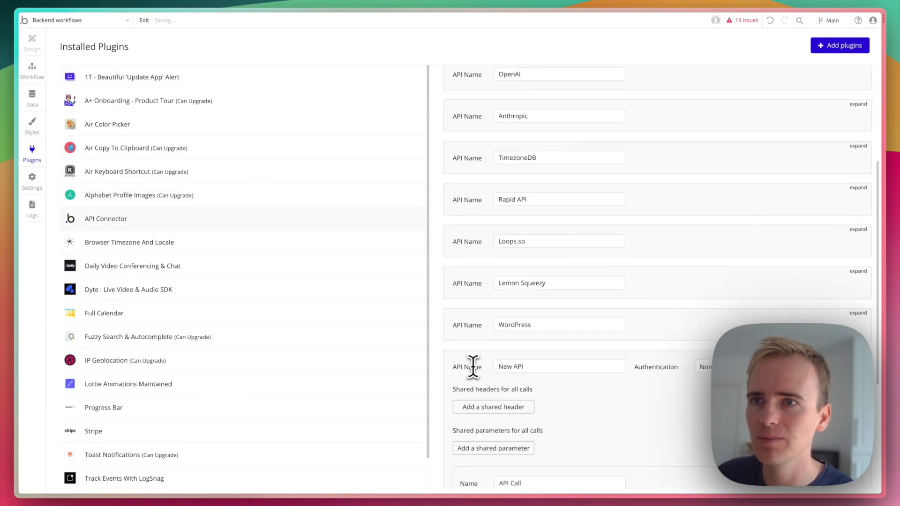
triple_click(516, 367)
type("Zapier")
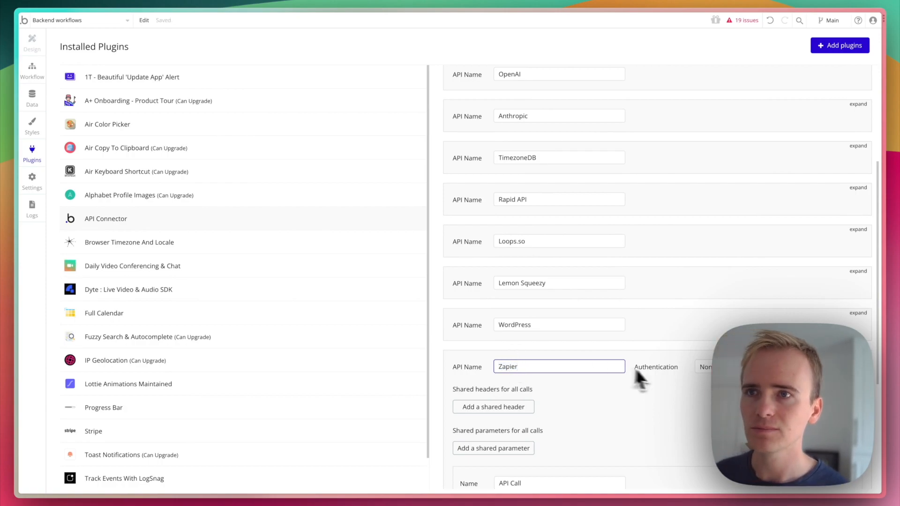
scroll(651, 360, "down", 5)
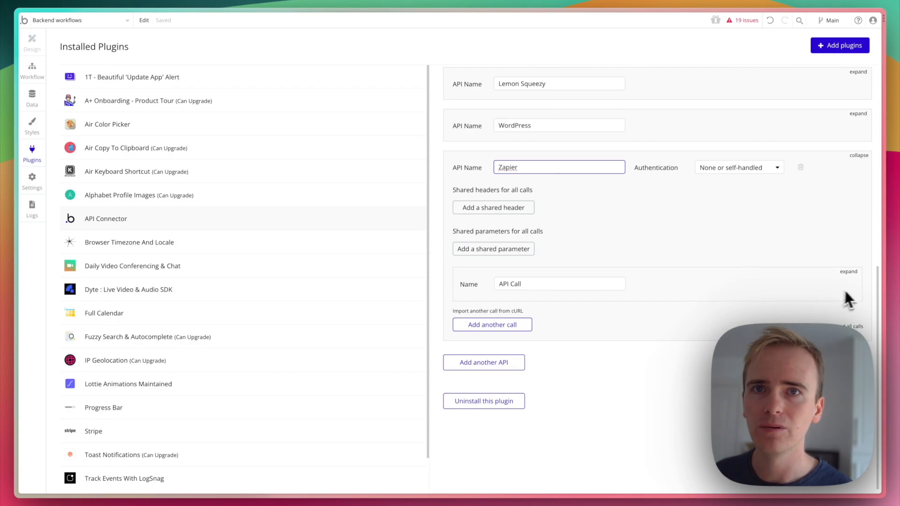
left_click(850, 307)
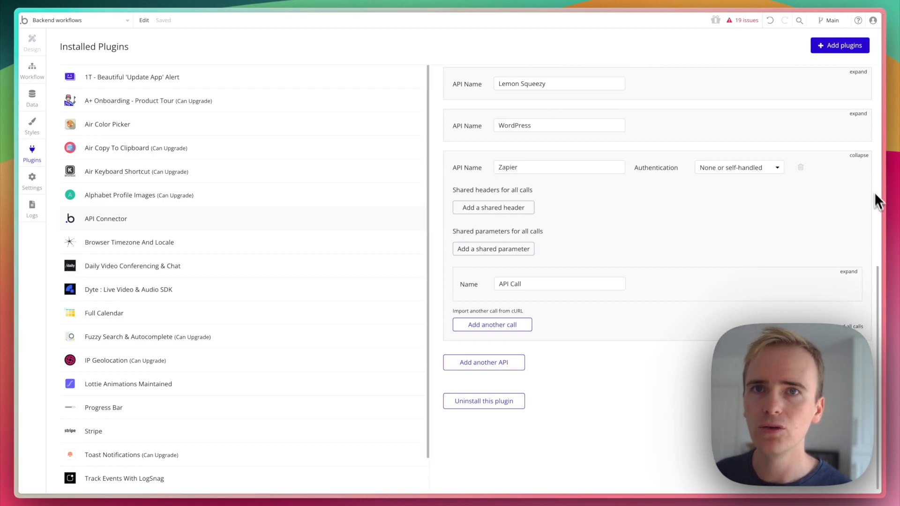
Rename the API call to 'Send data' and set it to be used as an Action
left_click(849, 272)
triple_click(600, 288)
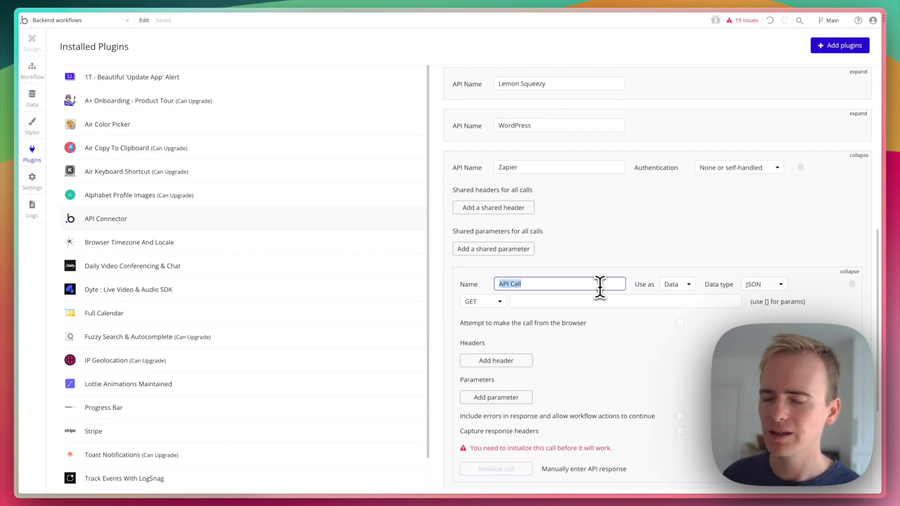
type("Send data")
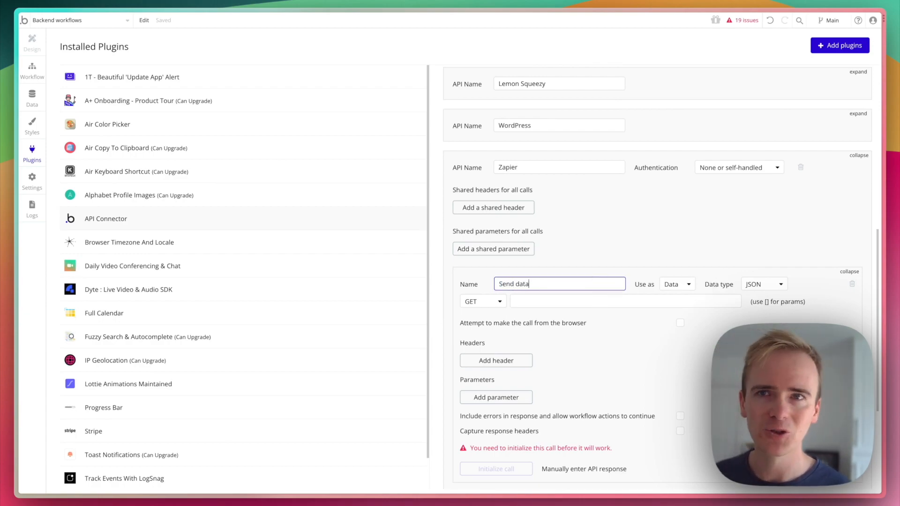
left_click(679, 288)
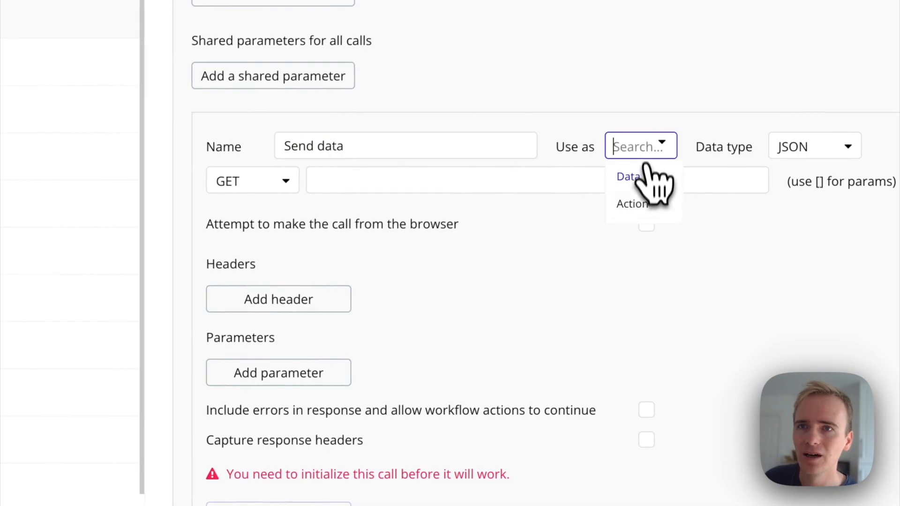
left_click(644, 205)
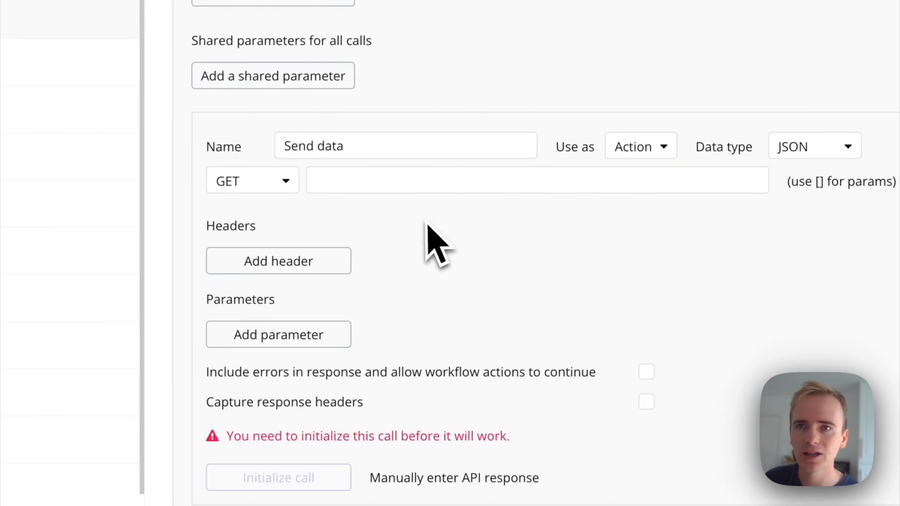
Switch the request method to POST and add a blank parameter
left_click(259, 181)
left_click(258, 237)
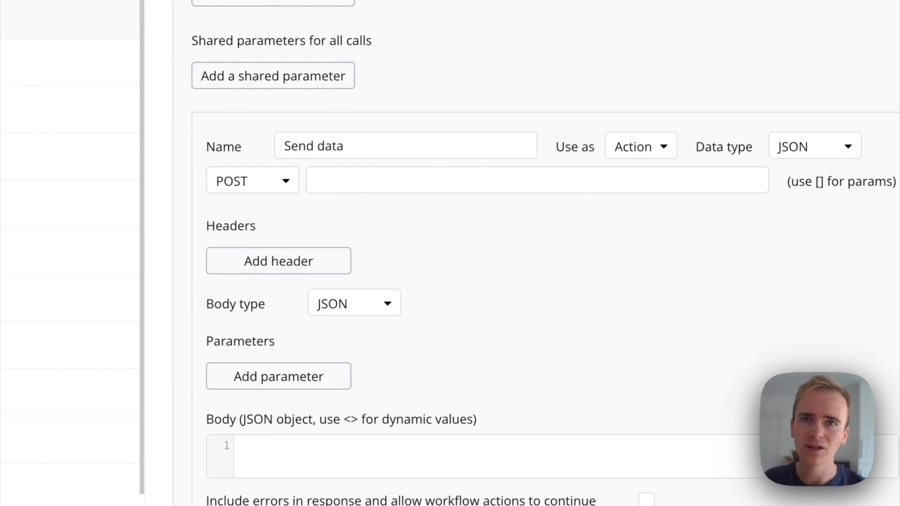
scroll(370, 220, "down", 1)
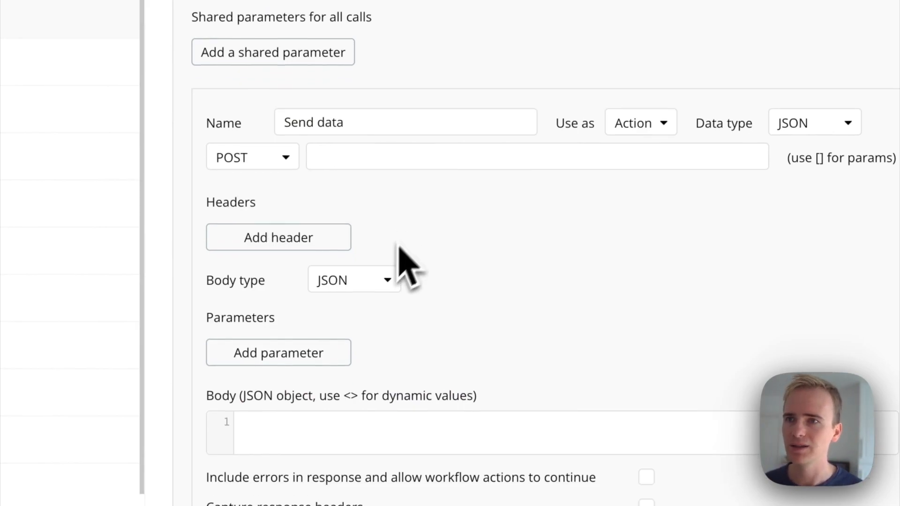
left_click(288, 357)
left_click(296, 353)
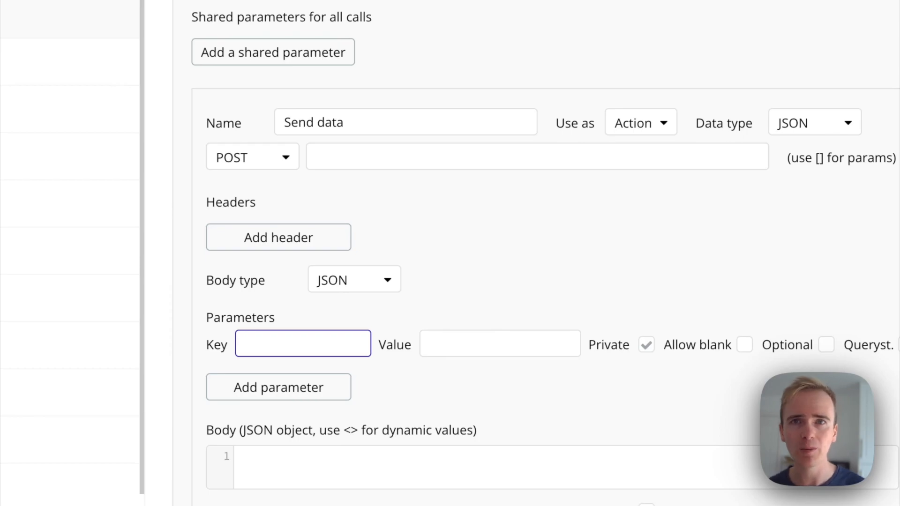
Enter 'title' as the first parameter key and make it non-private
type("trit")
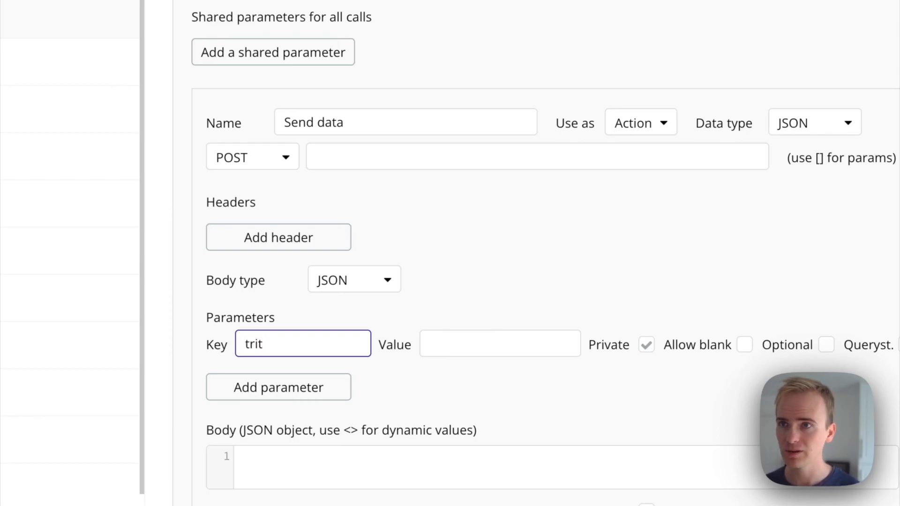
key("BackSpace")
key("BackSpace")
key("BackSpace")
type("itle")
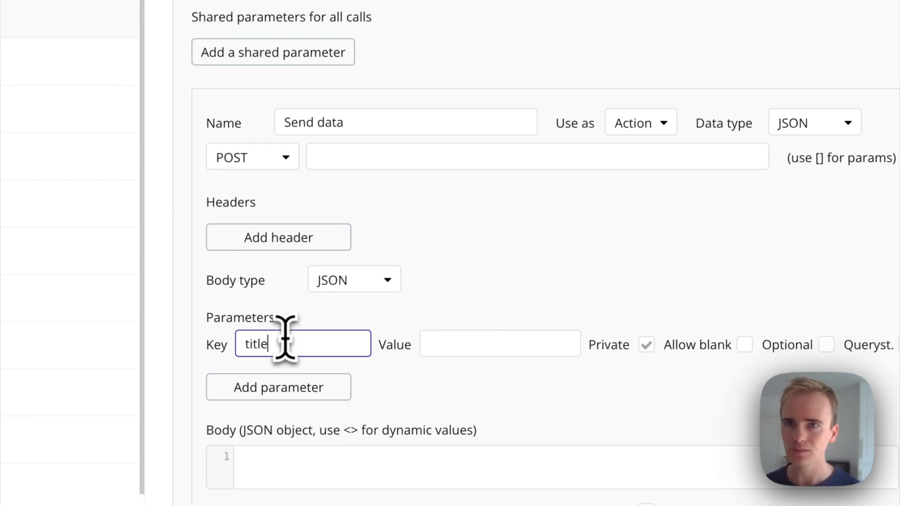
left_click(646, 345)
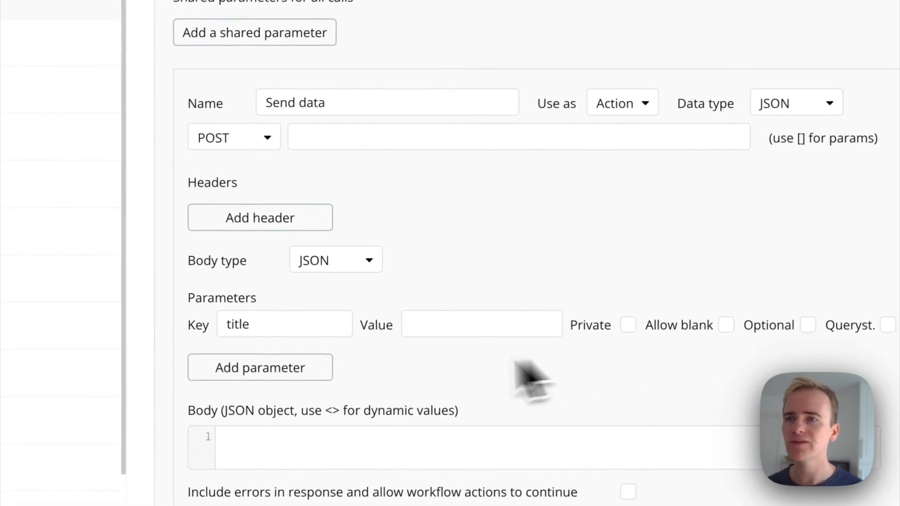
Add a second parameter 'description', also non-private
left_click(269, 367)
left_click(273, 362)
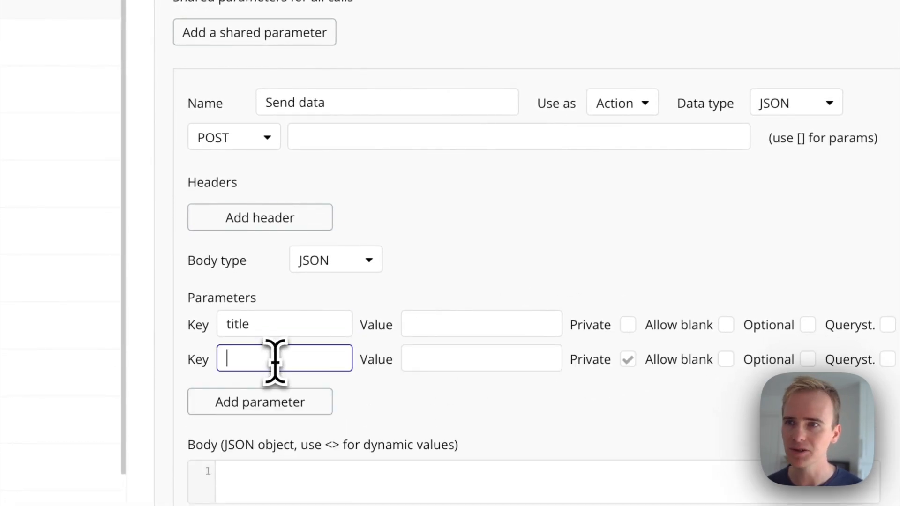
type("description")
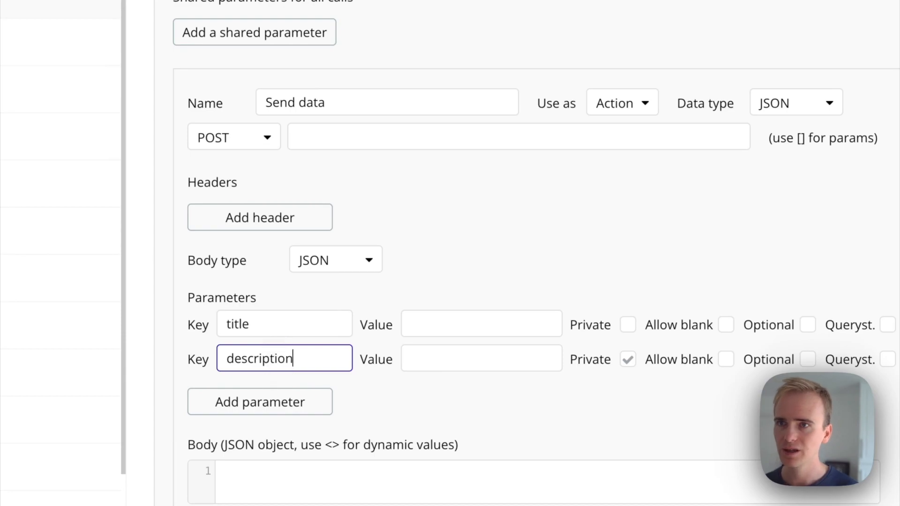
left_click(628, 360)
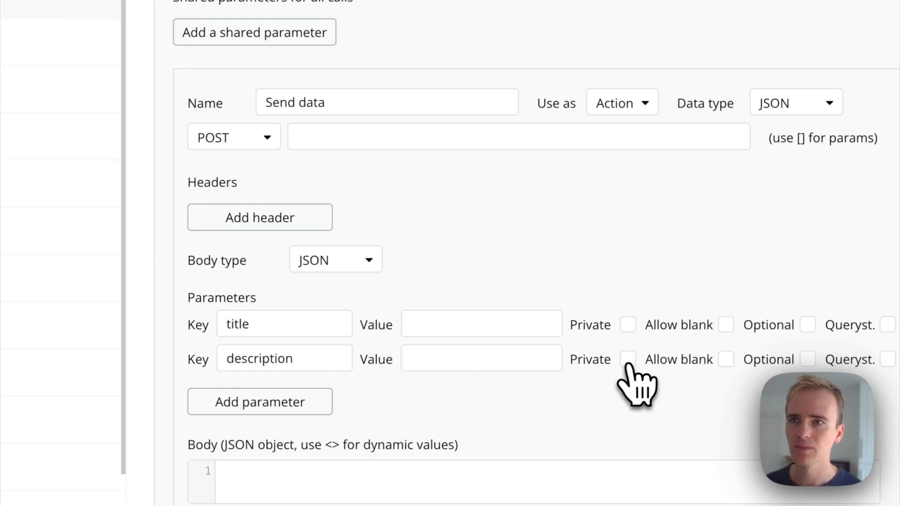
scroll(494, 187, "down", 2)
scroll(490, 183, "down", 4)
scroll(466, 139, "up", 6)
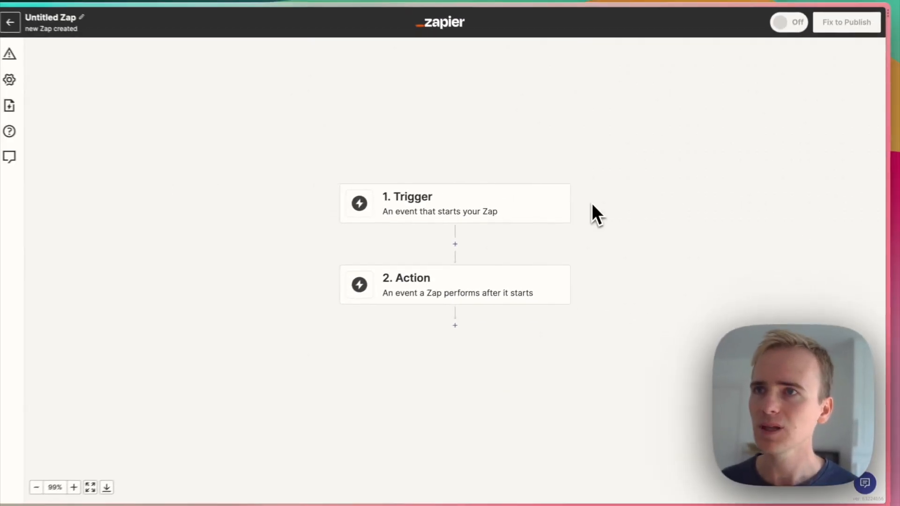
Set the Zap's trigger to Webhooks by Zapier with the Catch Hook event
left_click(478, 205)
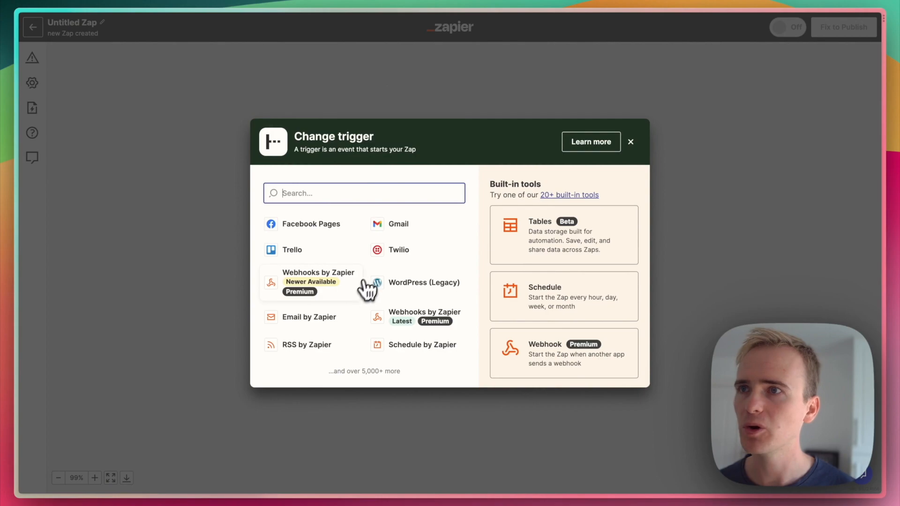
left_click(344, 289)
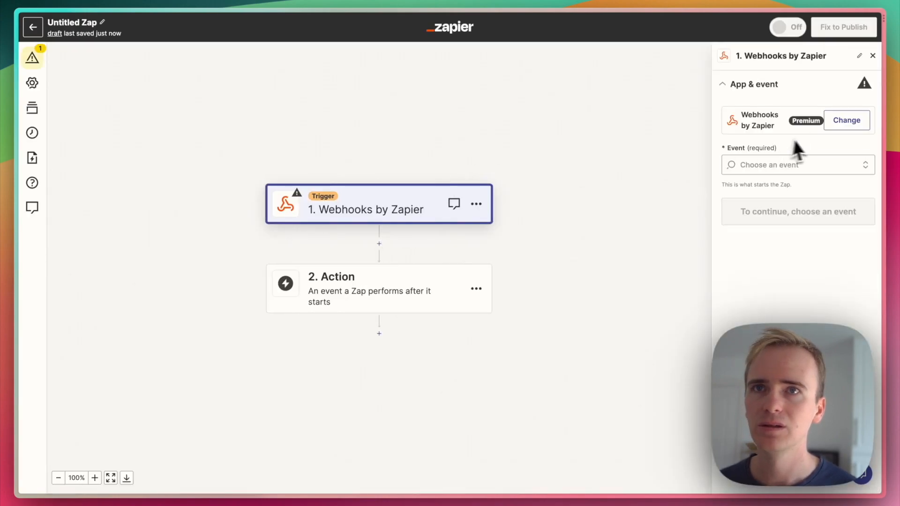
left_click(789, 164)
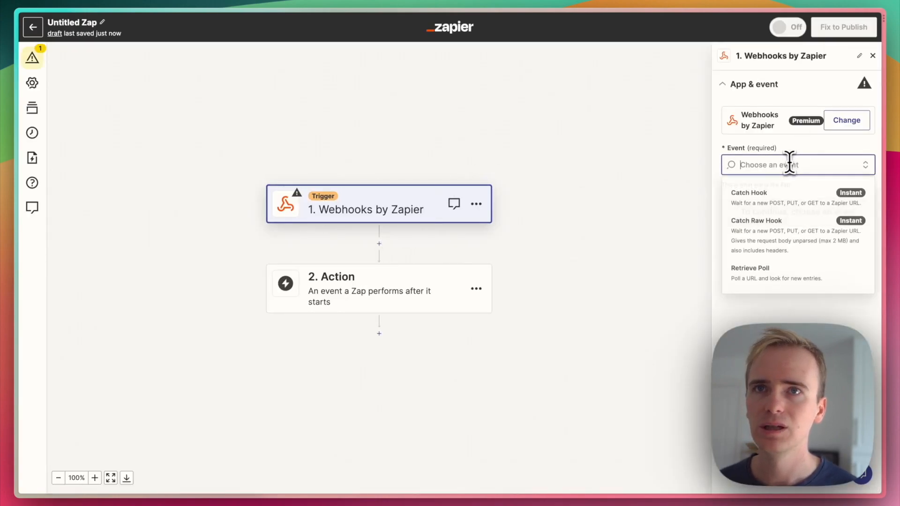
left_click(761, 201)
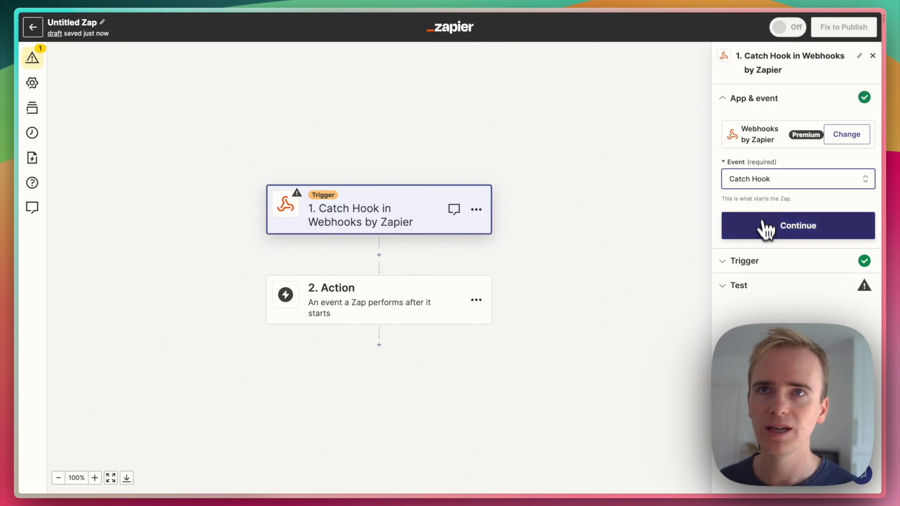
left_click(764, 221)
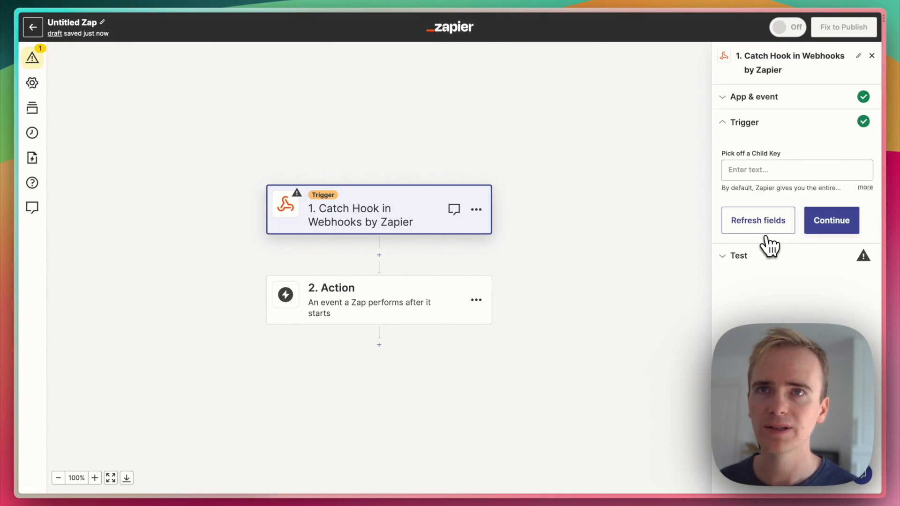
Continue to the test section and copy the generated webhook URL
left_click(812, 229)
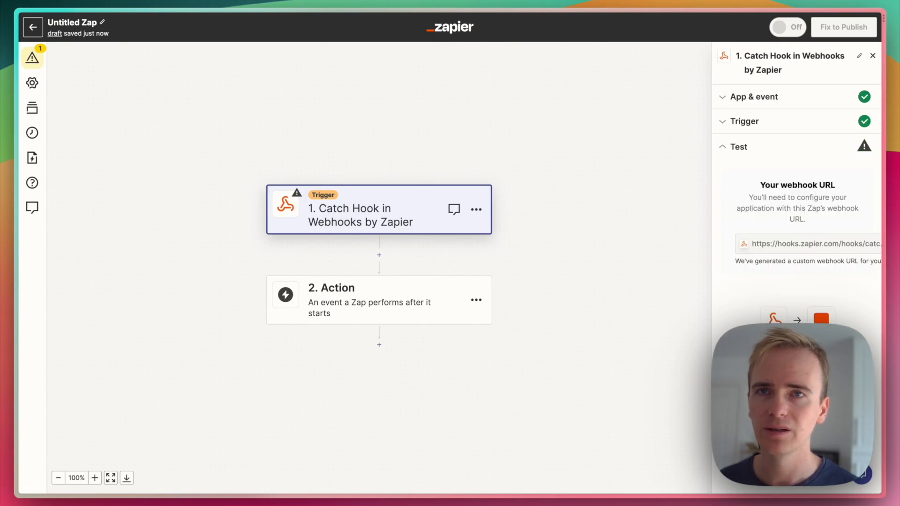
left_click(768, 240)
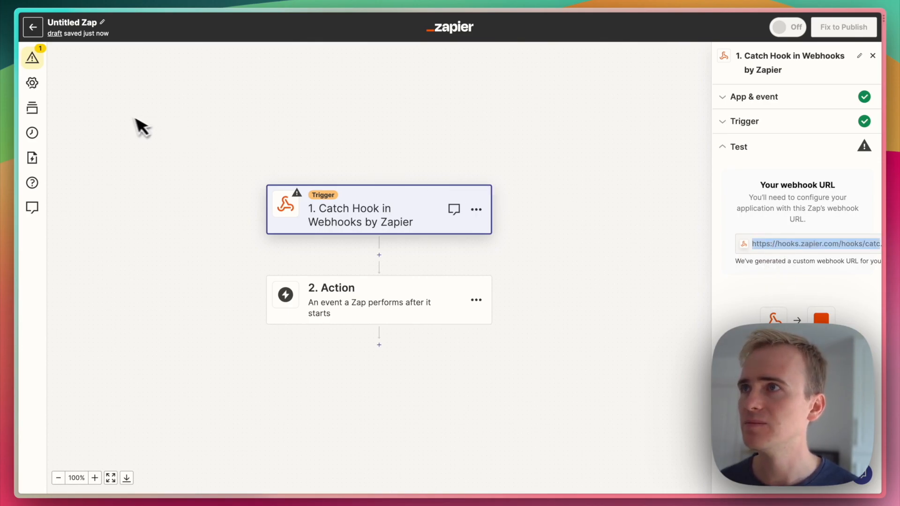
key("ctrl+Tab")
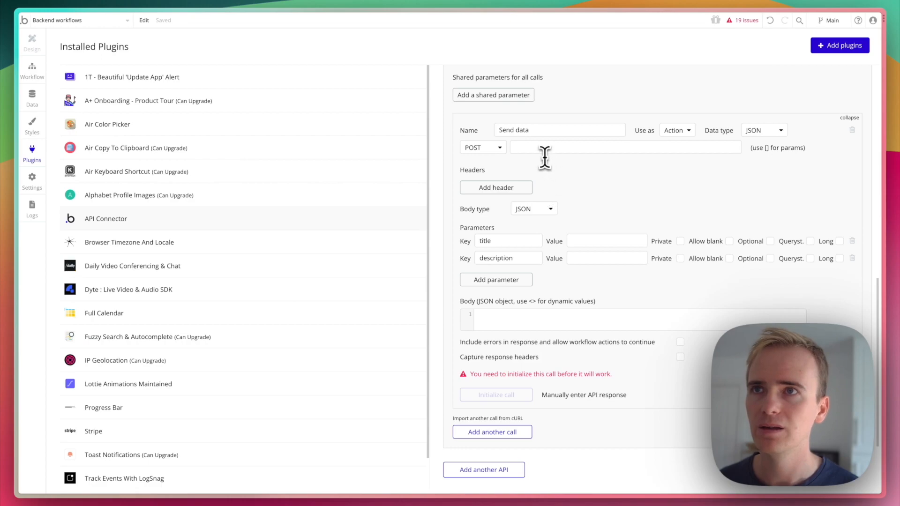
Paste the webhook URL as the endpoint; set title 'Diary of a CEO' and description 'Learn how to run a businesses and podcast empire'
left_click(542, 149)
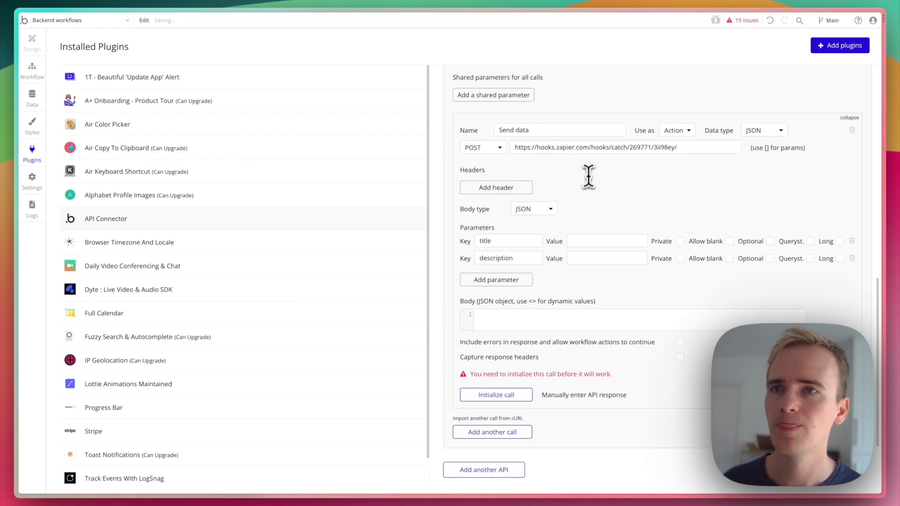
left_click(601, 241)
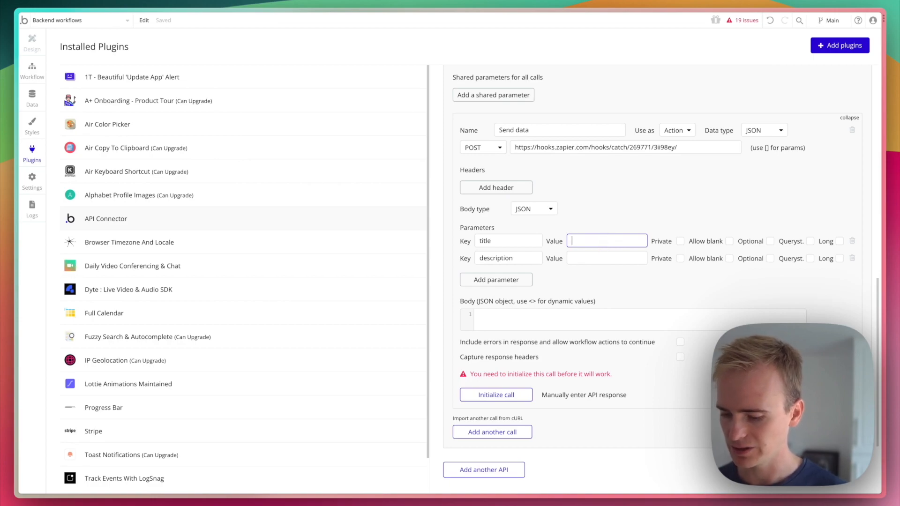
type("Diary")
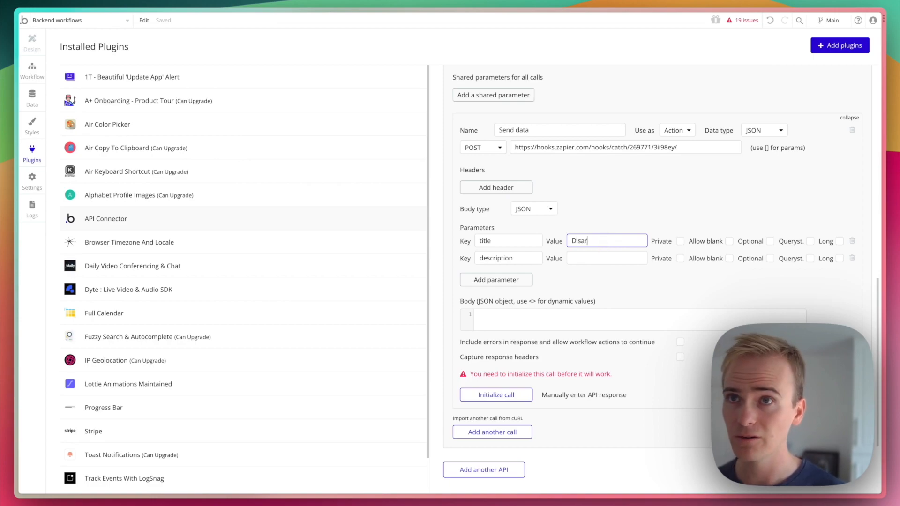
type(" of a CEO")
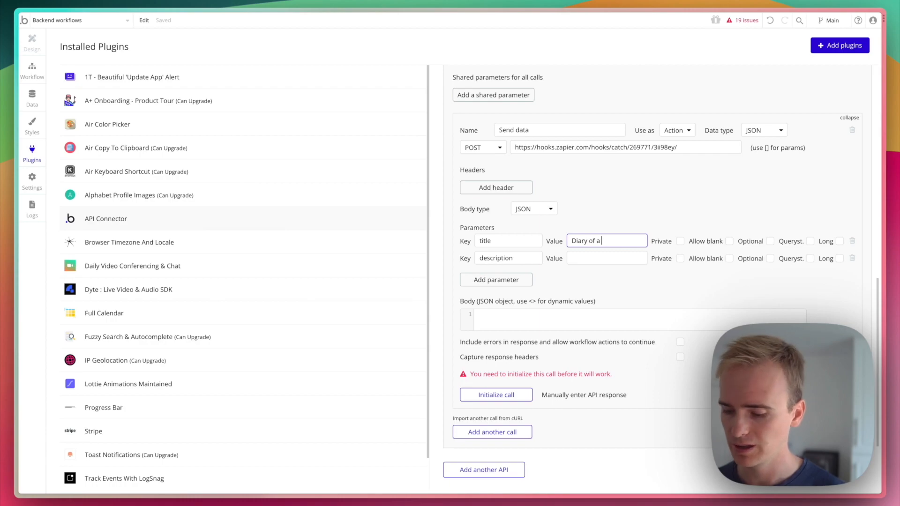
key("Tab")
key("Tab")
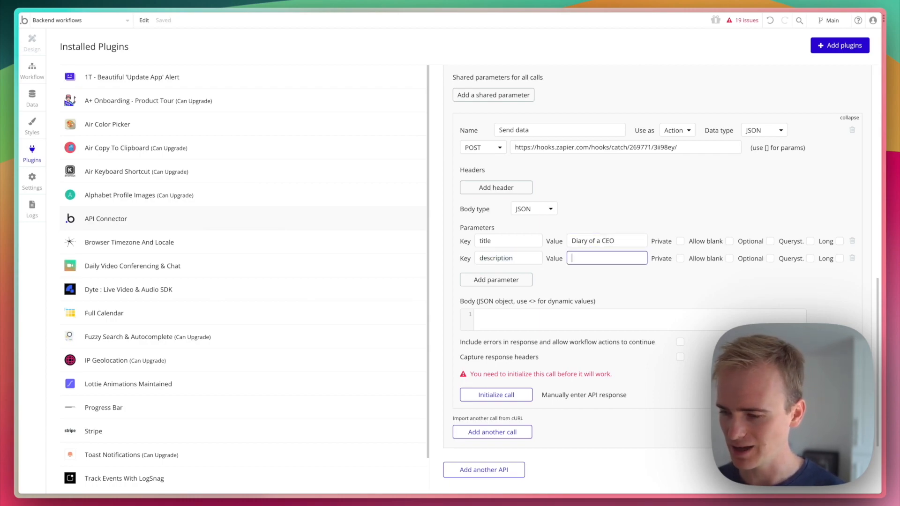
type("Learn how ")
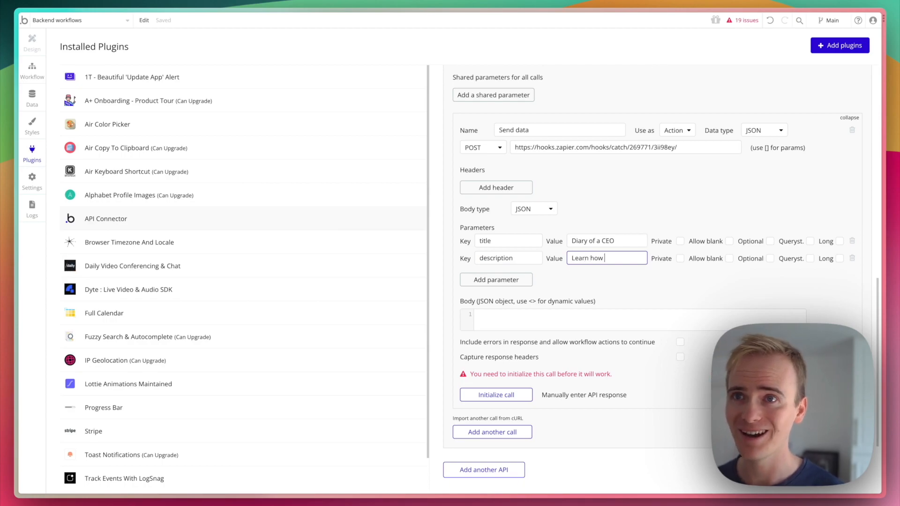
type("to run a business")
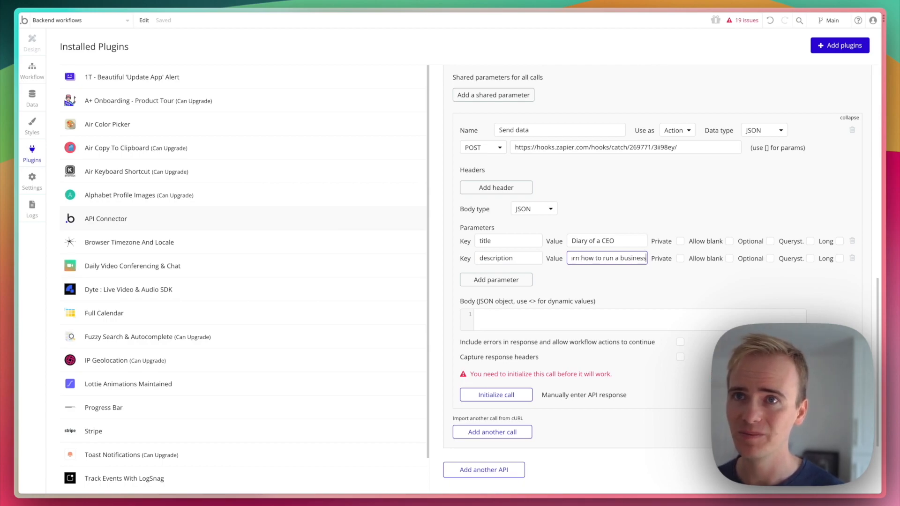
type("es and podcast em")
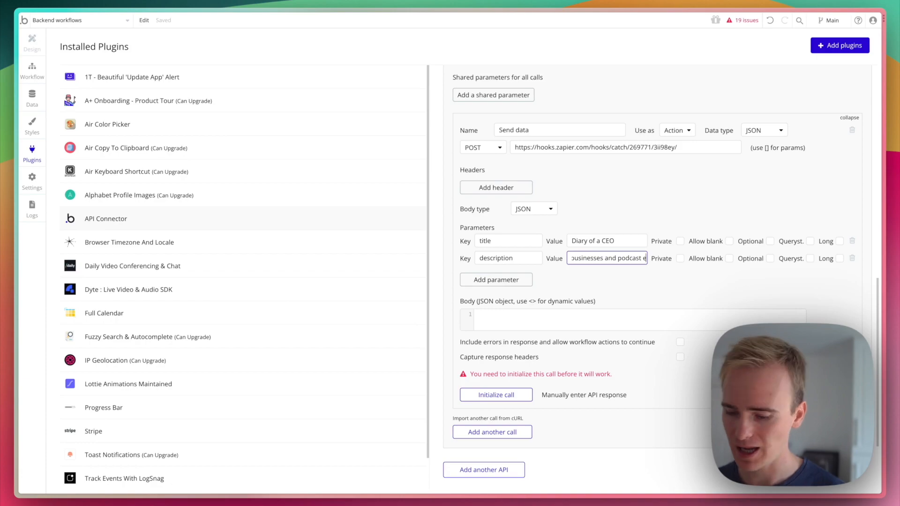
type("pire")
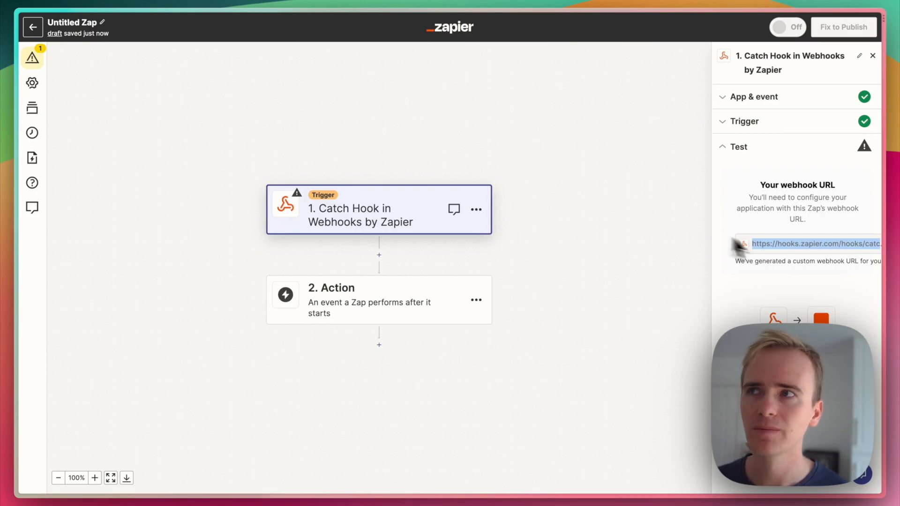
Close the extra Find A Podcast tab and test the Catch Hook trigger, which finds no requests yet
mouse_move(16, 155)
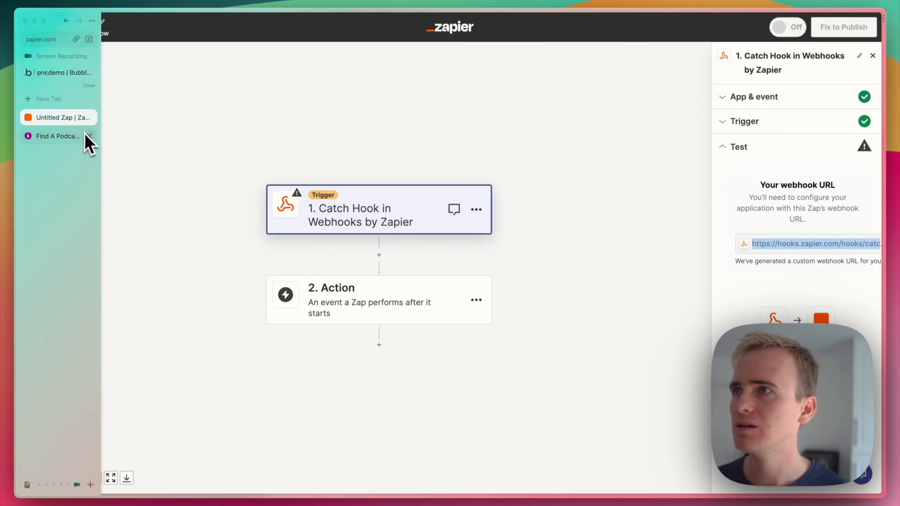
left_click(88, 137)
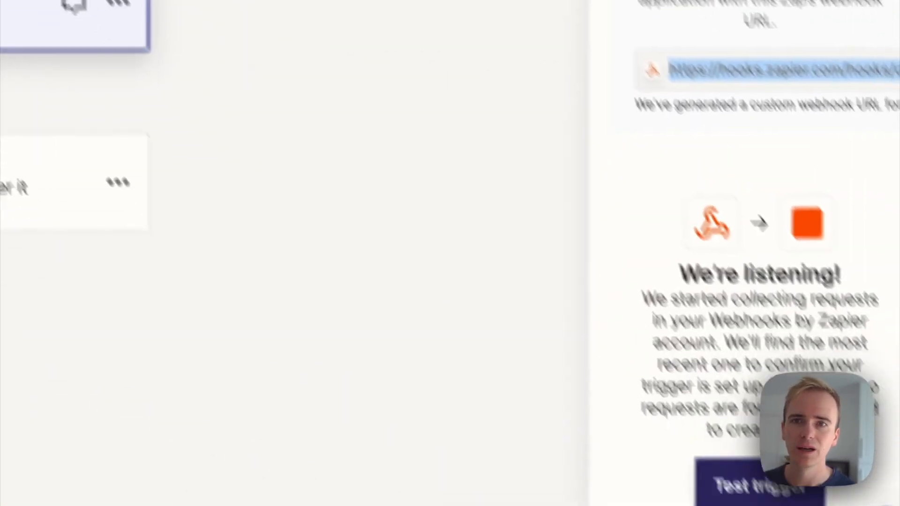
left_click(775, 497)
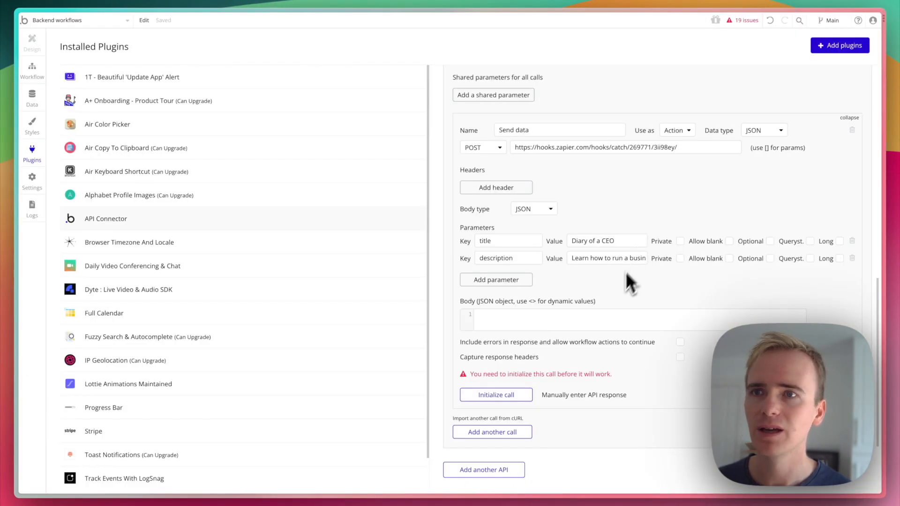
Initialize the Send data call and save its returned values (attempt, id, request_id, status) as text
left_click(508, 396)
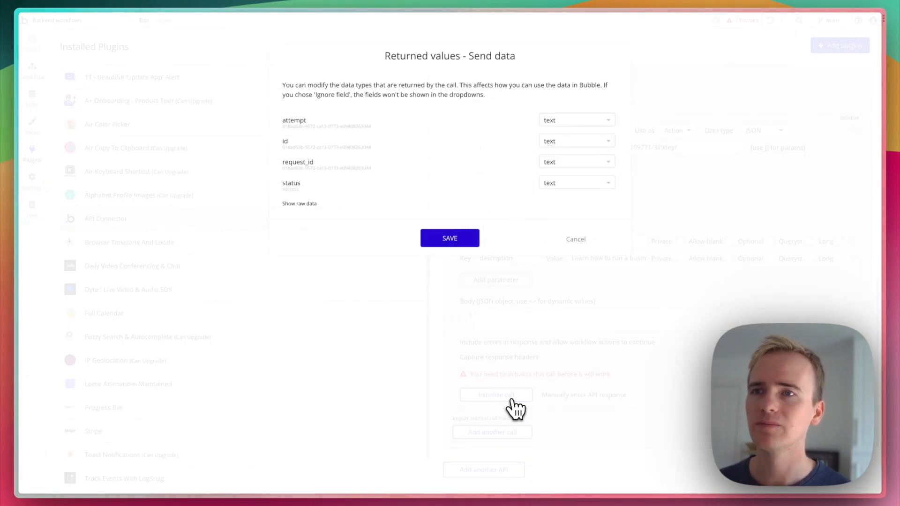
left_click(439, 242)
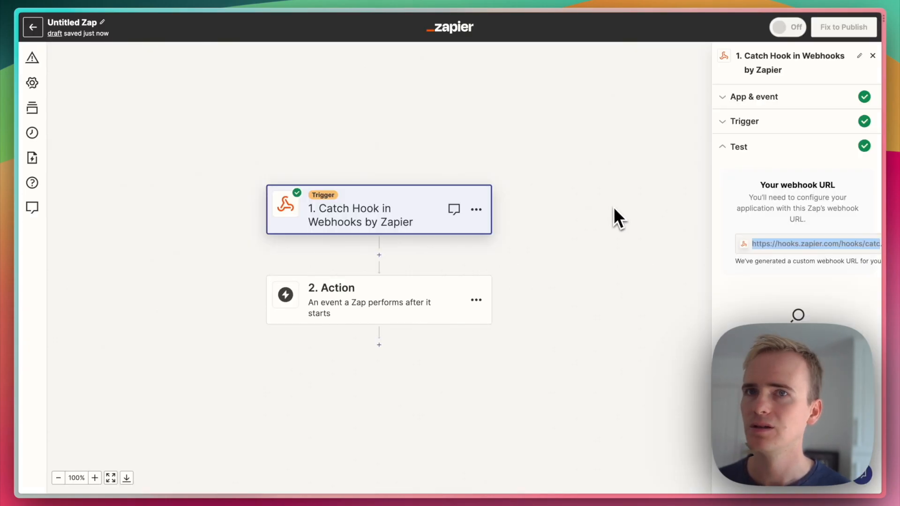
Retest the trigger and review request A's title 'Diary of a CEO' and description
left_click(750, 428)
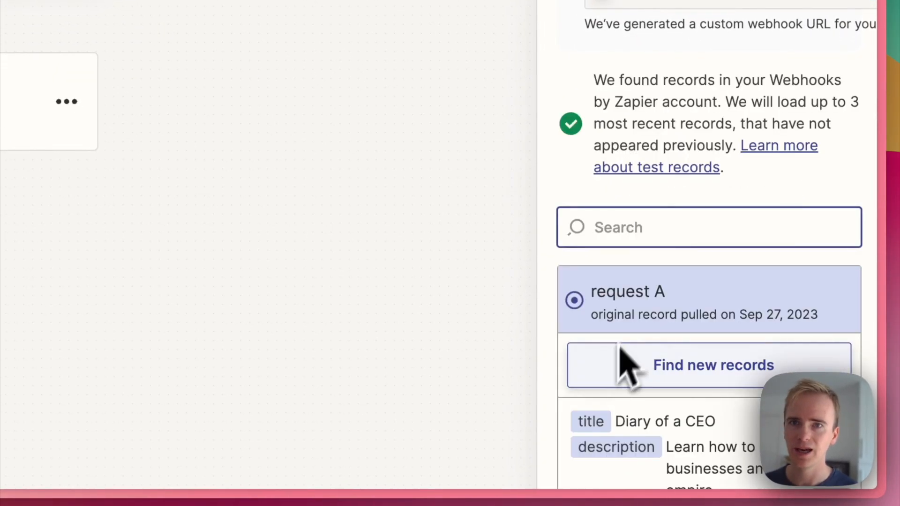
scroll(655, 277, "down", 5)
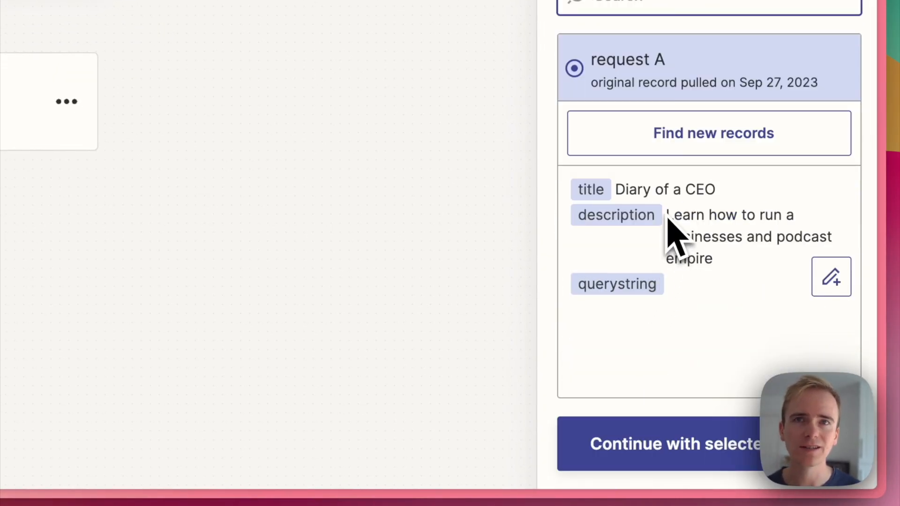